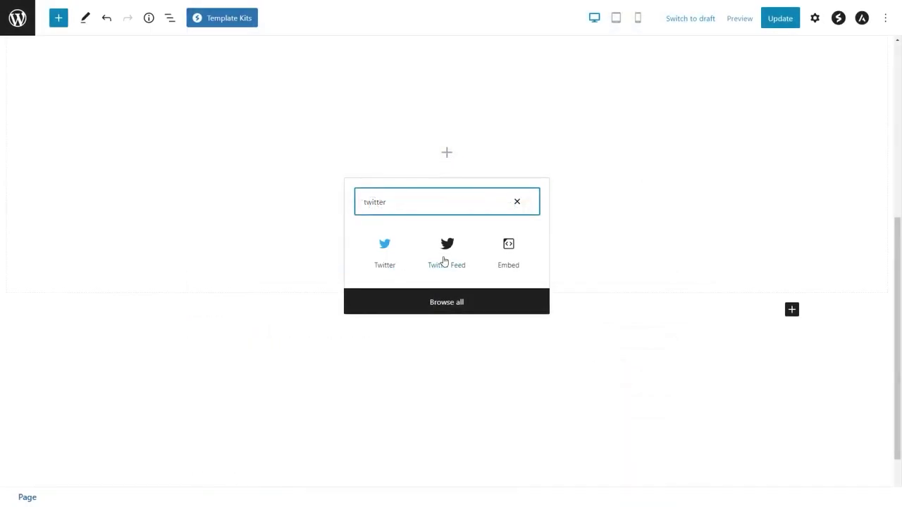
Insert the Twitter Feed block into the empty container below the "Find us on Twitter" heading and look over the embedded tweets.
{"action": "left_click", "coordinate": [444, 261]}
{"action": "scroll", "coordinate": [723, 253], "scroll_direction": "up", "scroll_amount": 2}
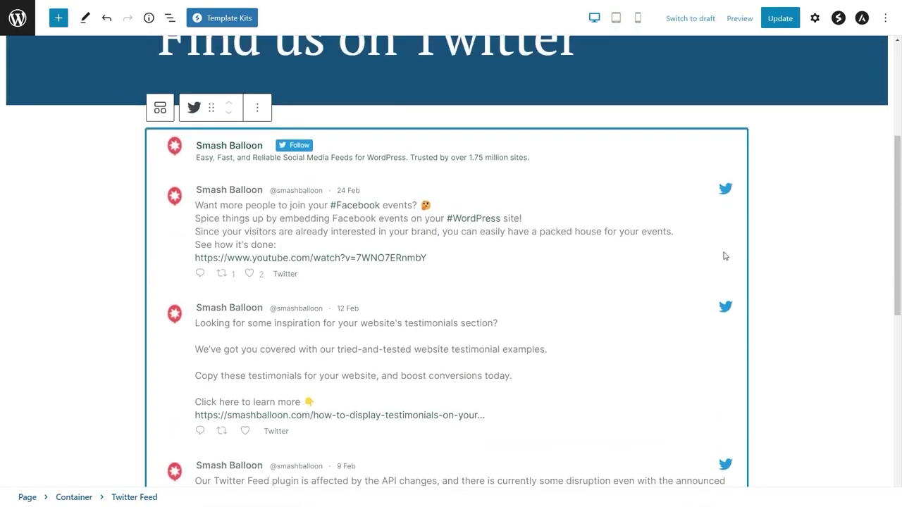
{"action": "scroll", "coordinate": [764, 262], "scroll_direction": "down", "scroll_amount": 1}
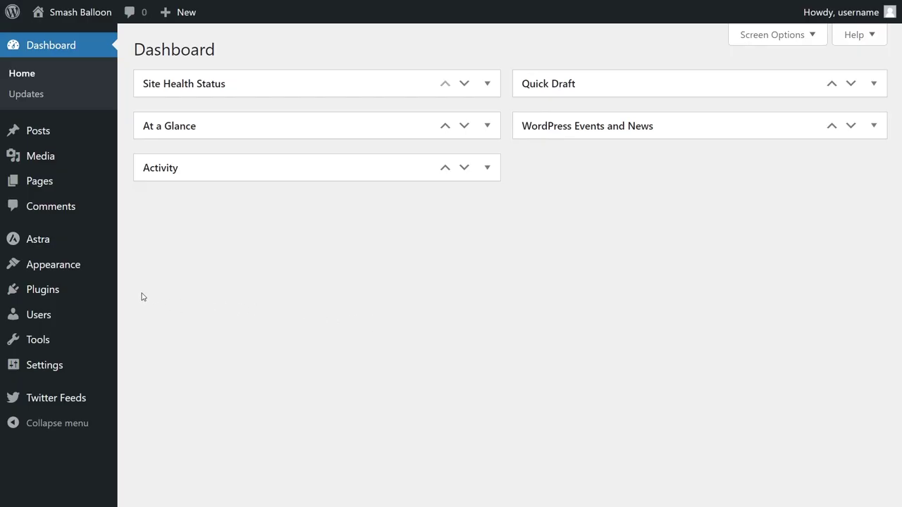
Install and activate the Custom Twitter Feeds (Tweets Widget) plugin by Smash Balloon.
{"action": "mouse_move", "coordinate": [94, 292]}
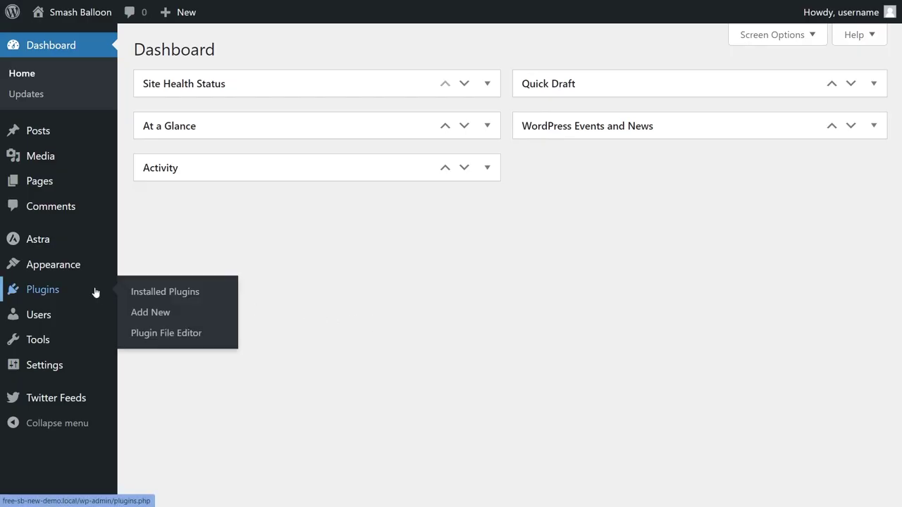
{"action": "left_click", "coordinate": [141, 316]}
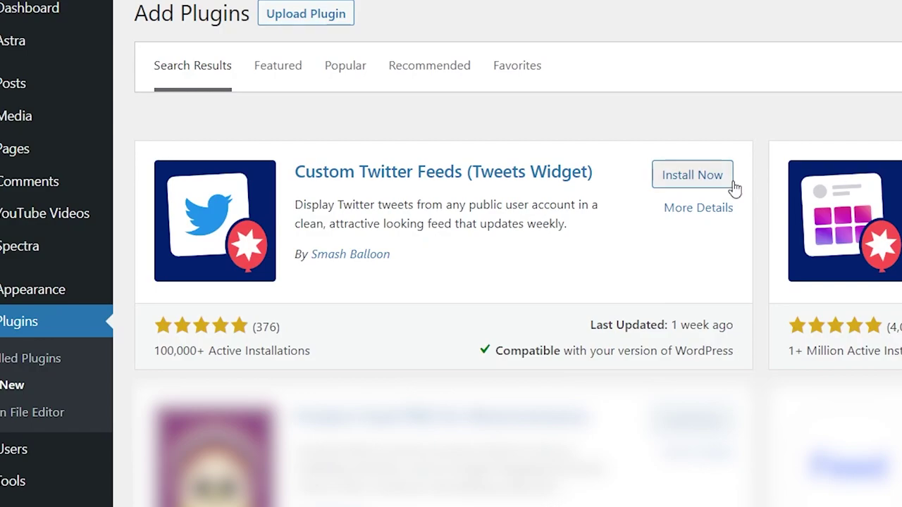
{"action": "left_click", "coordinate": [709, 183]}
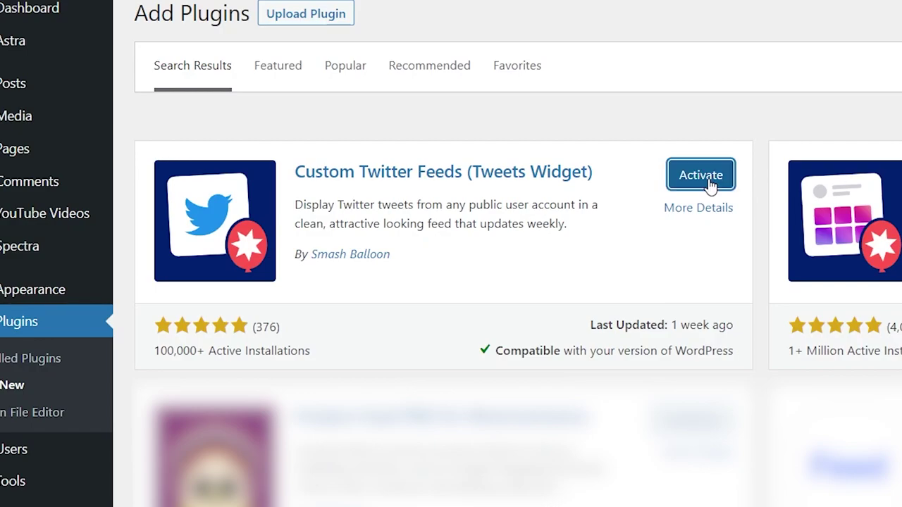
{"action": "left_click", "coordinate": [709, 176]}
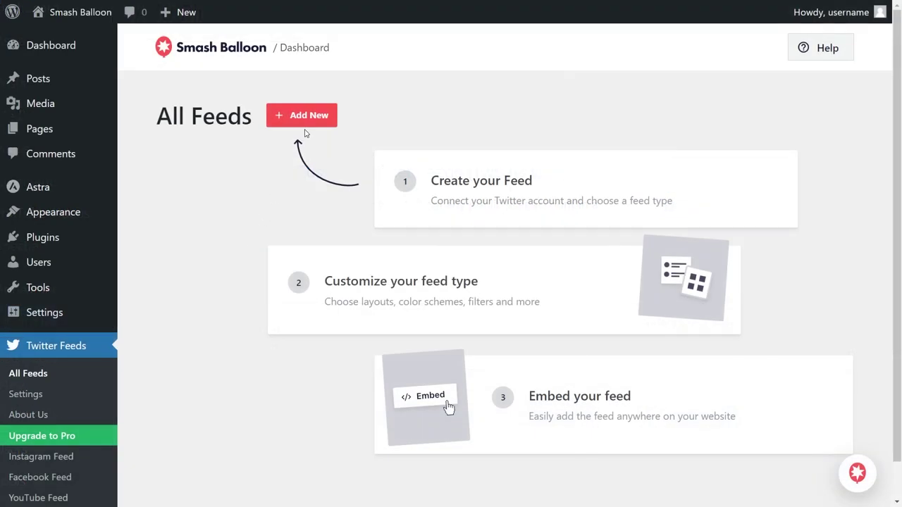
Start a new Twitter feed, enter the e-mail address for the Smash Balloon connection and verify it from the confirmation message.
{"action": "left_click", "coordinate": [307, 120]}
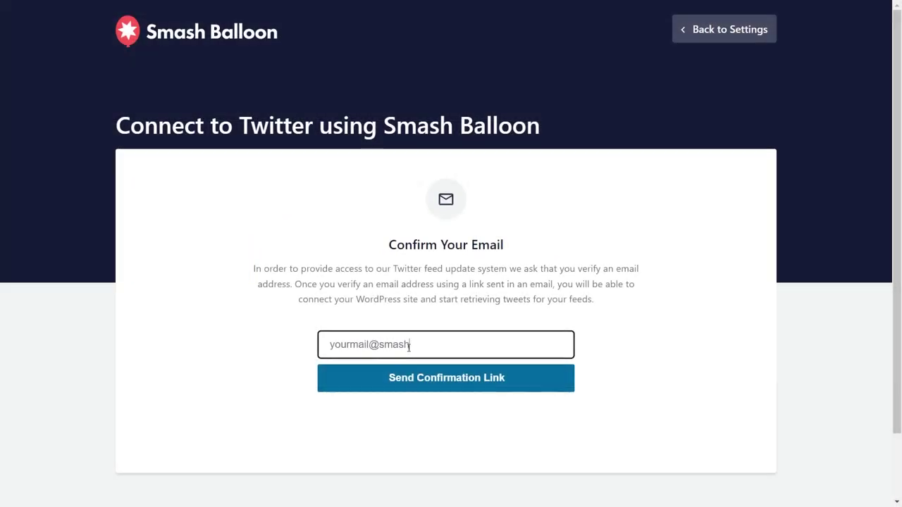
{"action": "type", "text": "balloon.co"}
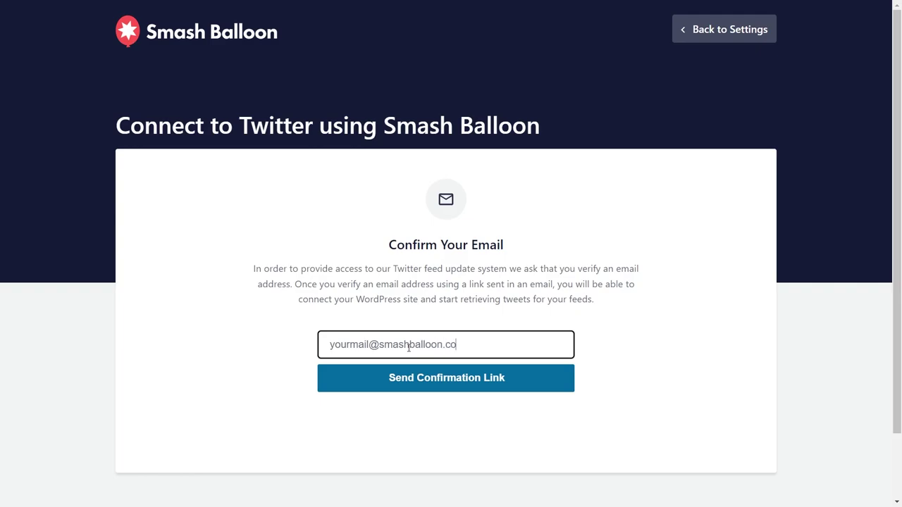
{"action": "type", "text": "m"}
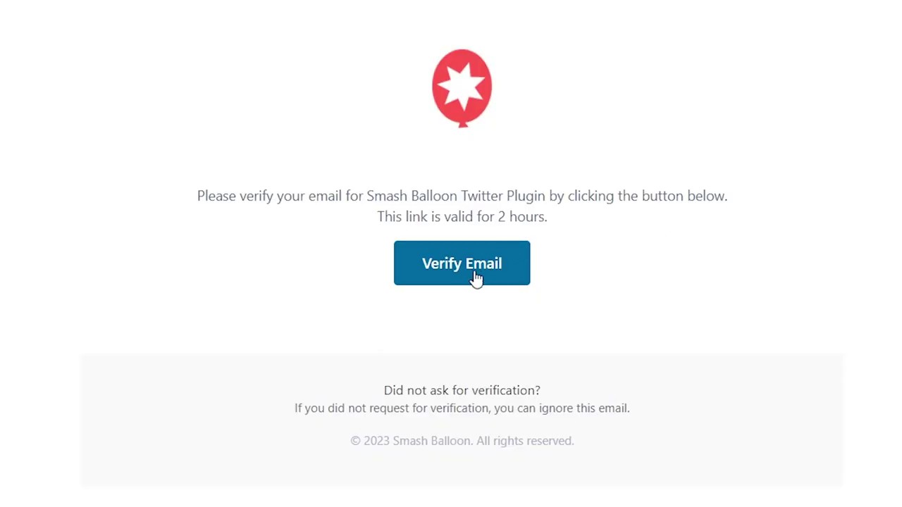
{"action": "left_click", "coordinate": [477, 276]}
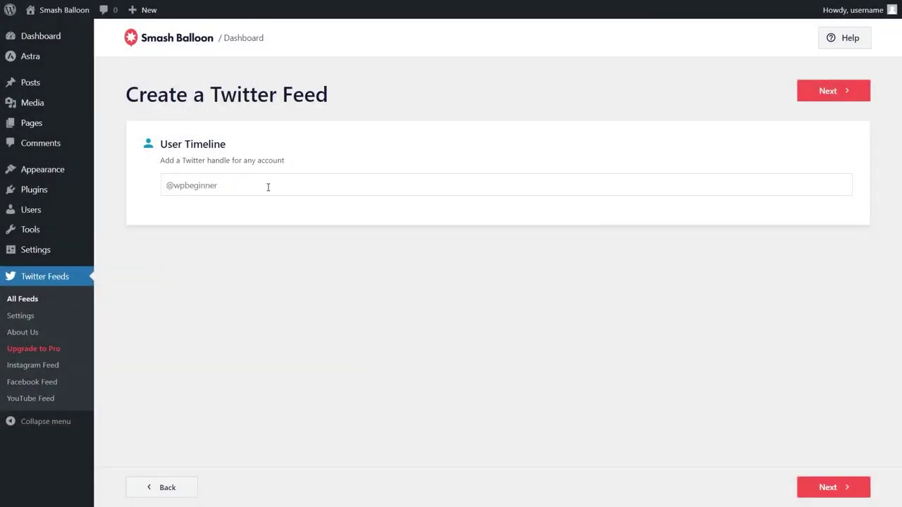
{"action": "left_click", "coordinate": [268, 188]}
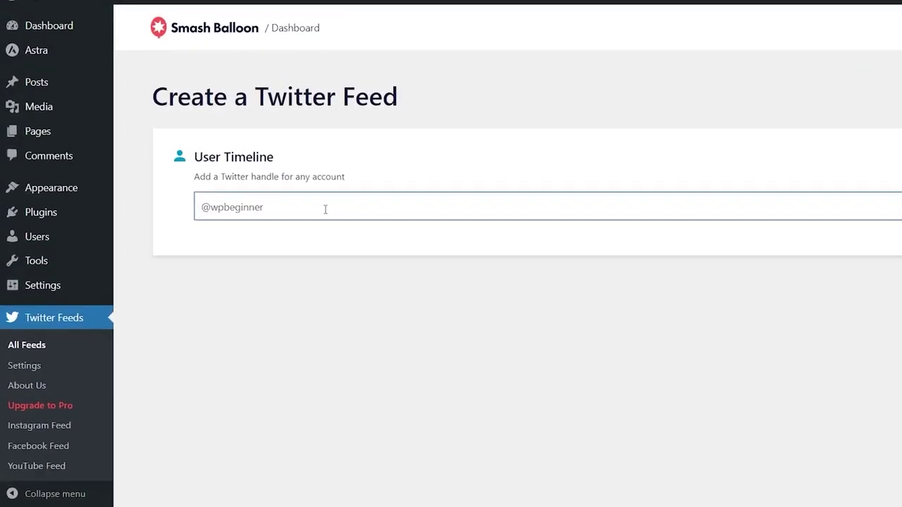
{"action": "type", "text": "@smashballoo"}
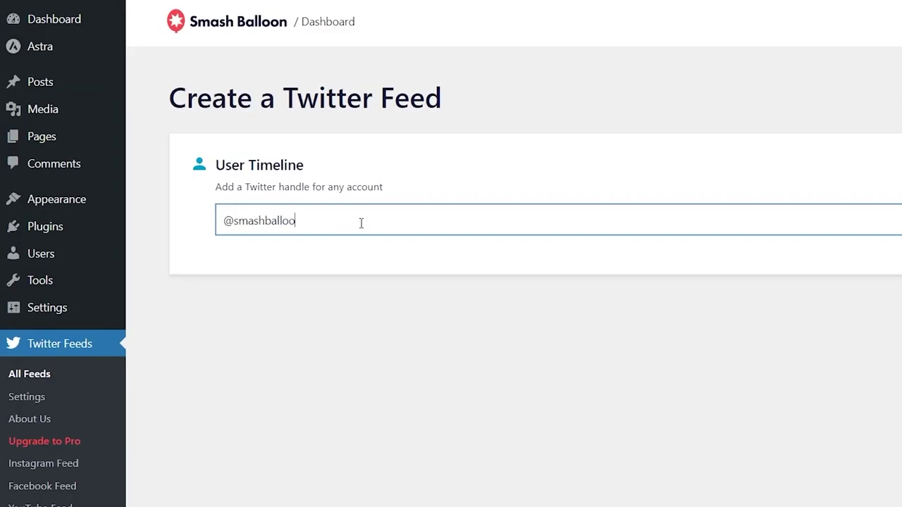
{"action": "type", "text": "n"}
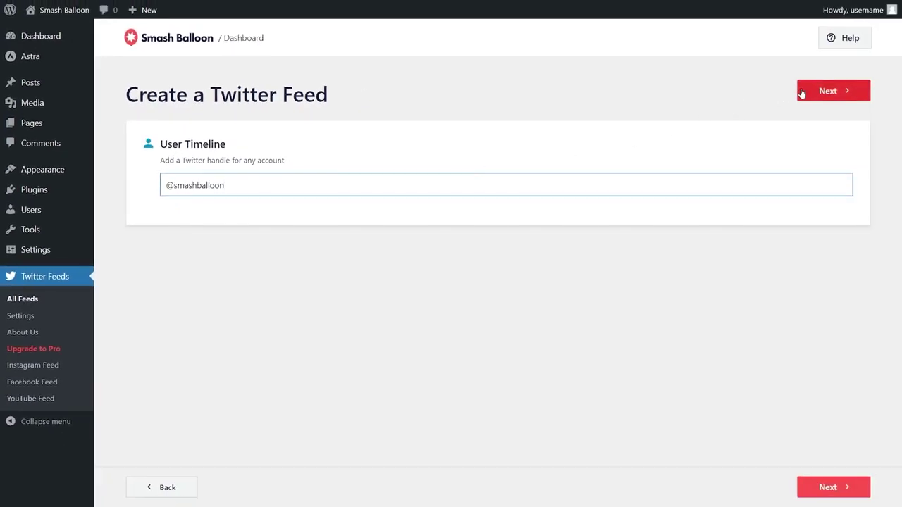
{"action": "left_click", "coordinate": [801, 93]}
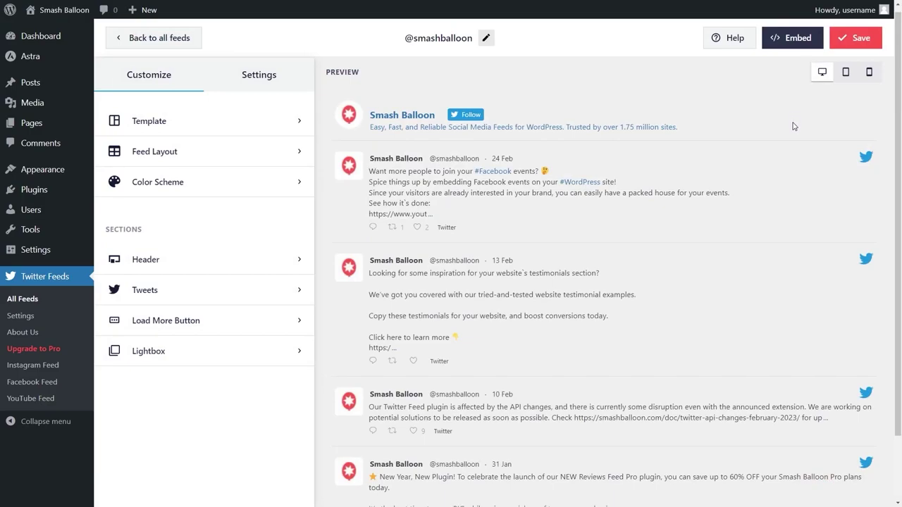
Look over the feed preview and copy the feed's embed shortcode [custom-twitter-feeds feed=1].
{"action": "scroll", "coordinate": [794, 129], "scroll_direction": "down", "scroll_amount": 2}
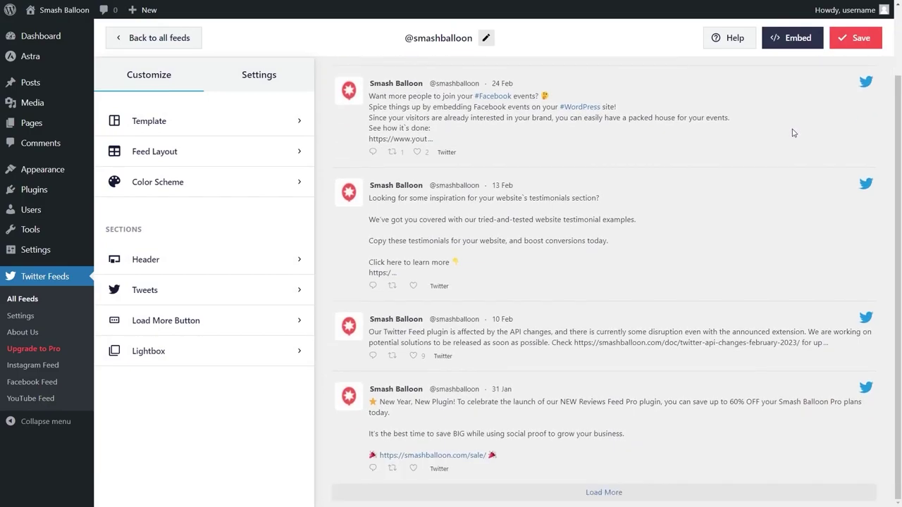
{"action": "scroll", "coordinate": [793, 132], "scroll_direction": "up", "scroll_amount": 2}
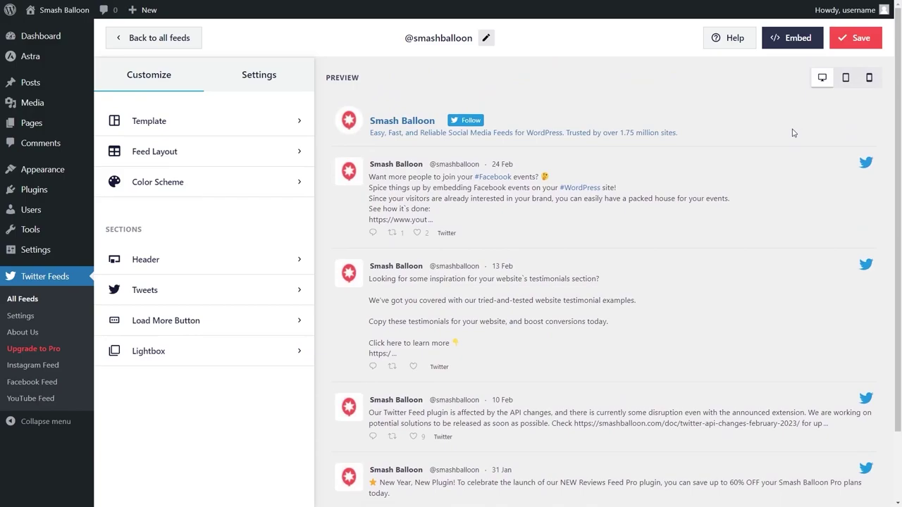
{"action": "left_click", "coordinate": [784, 44]}
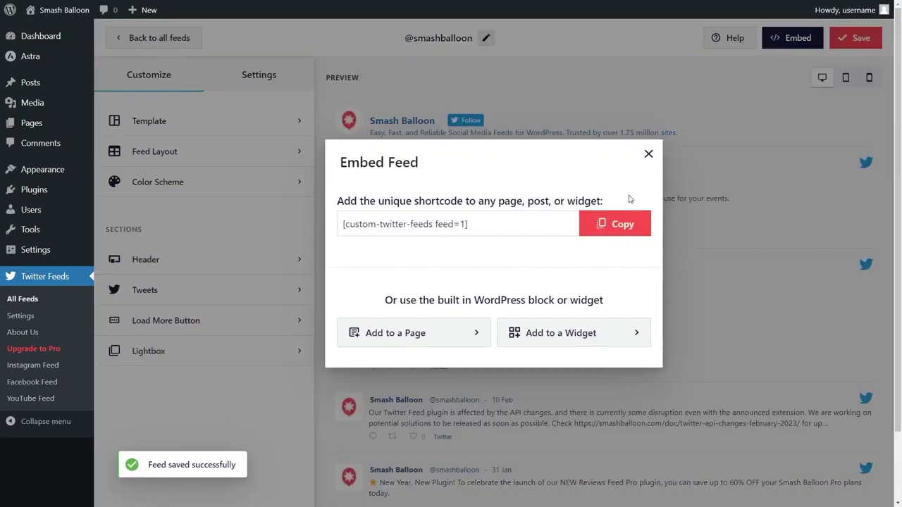
{"action": "left_click", "coordinate": [604, 223]}
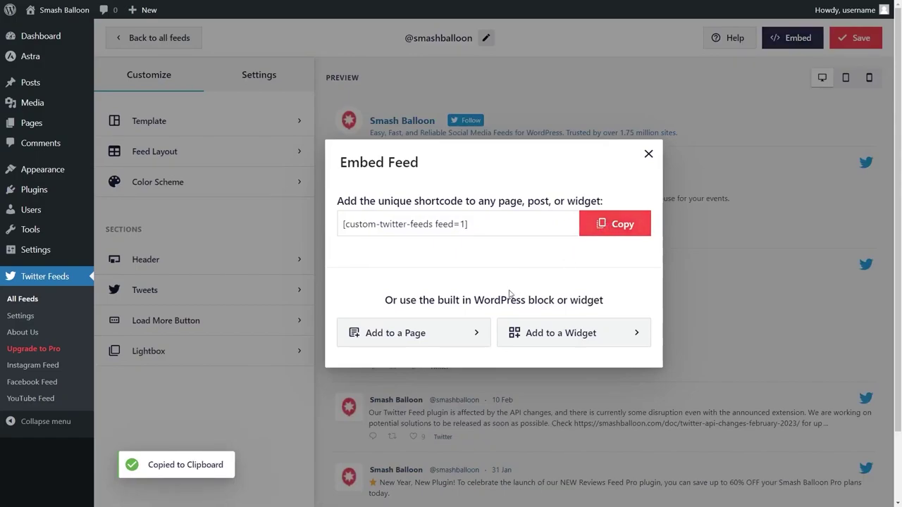
Choose to embed the feed on a page, selecting the Twitter page as the destination.
{"action": "left_click", "coordinate": [424, 336]}
{"action": "left_click", "coordinate": [425, 336]}
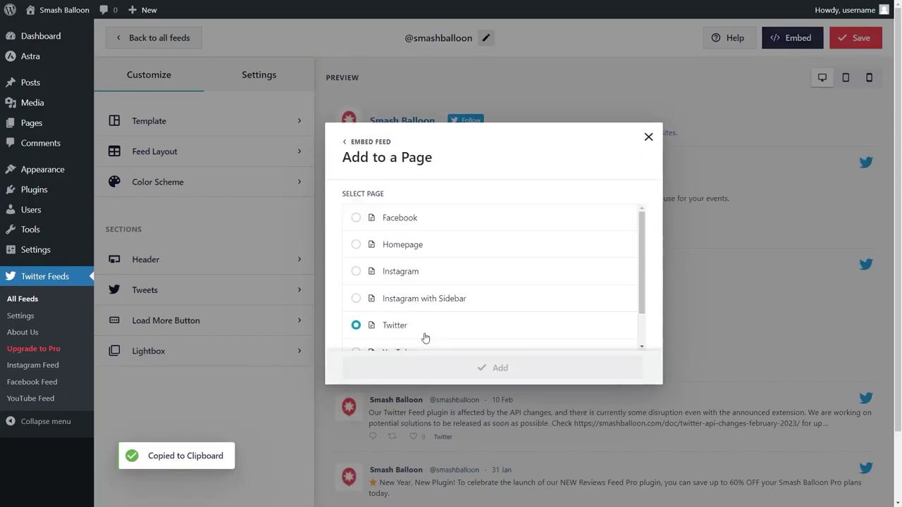
{"action": "left_click", "coordinate": [393, 326]}
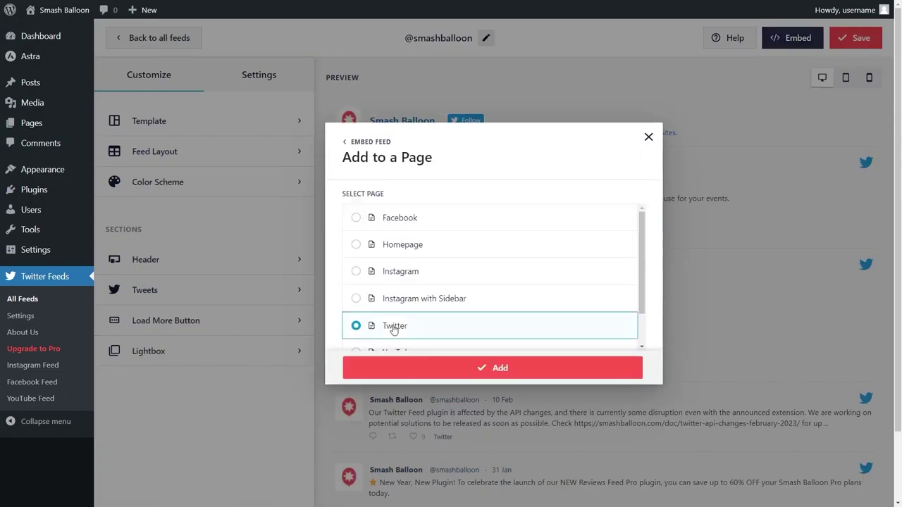
{"action": "left_click", "coordinate": [497, 368]}
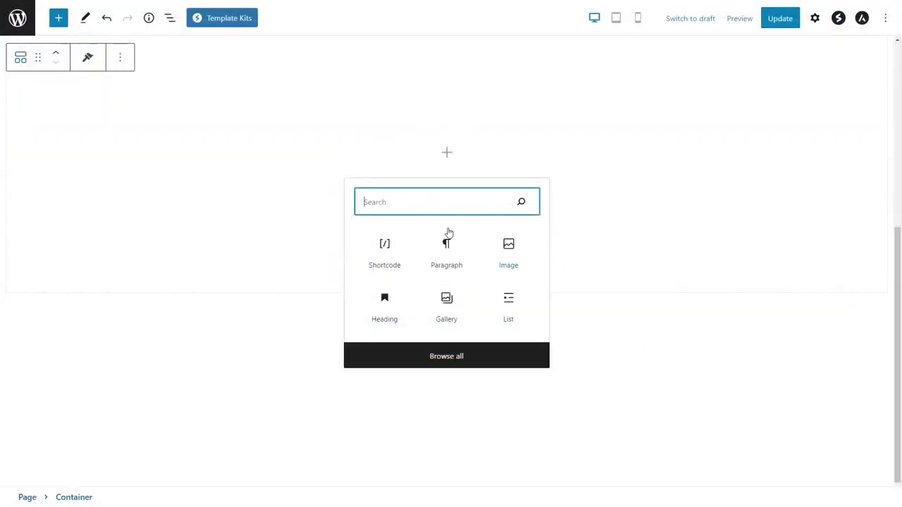
Insert a Shortcode block in the page's empty container and paste the copied feed shortcode into it.
{"action": "left_click", "coordinate": [387, 248]}
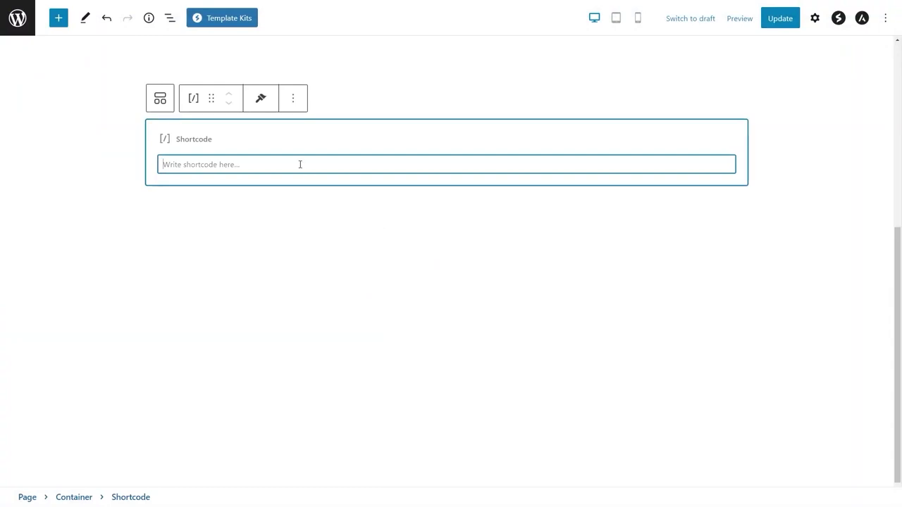
{"action": "key", "text": "ctrl+v"}
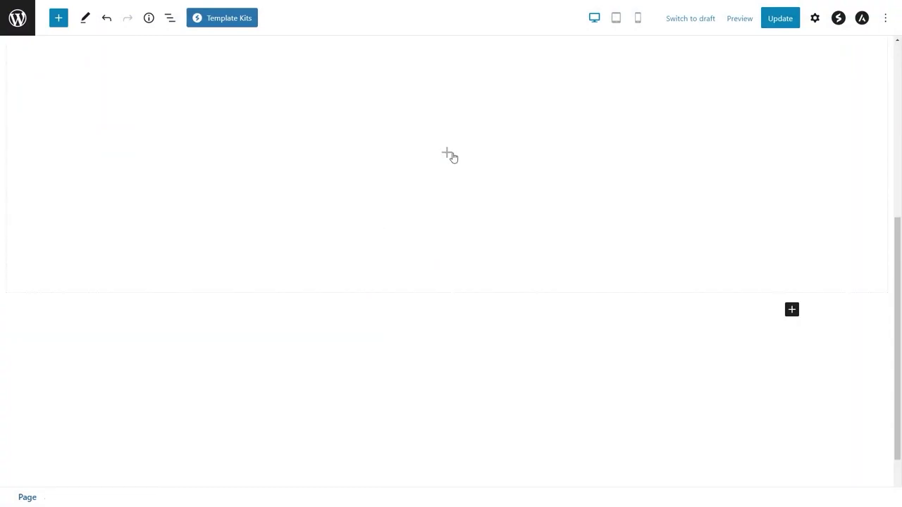
Search the blocks for "twitter", insert the Twitter Feed block into the empty container and check the embedded tweets.
{"action": "left_click", "coordinate": [450, 155]}
{"action": "type", "text": "twitter"}
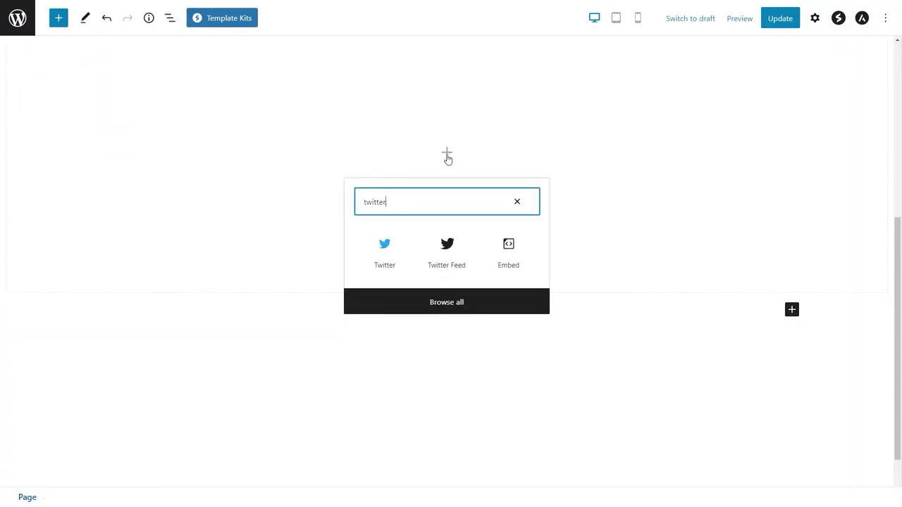
{"action": "left_click", "coordinate": [447, 259]}
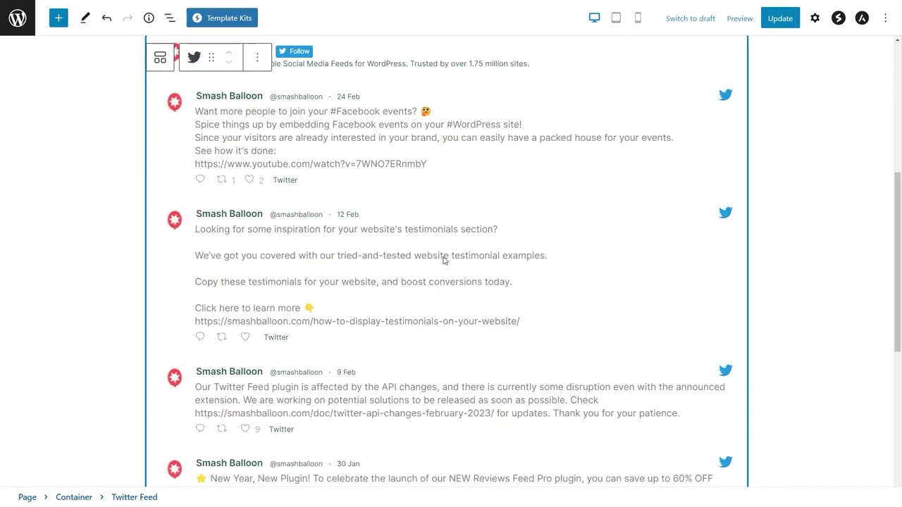
{"action": "scroll", "coordinate": [725, 256], "scroll_direction": "up", "scroll_amount": 1}
{"action": "scroll", "coordinate": [764, 262], "scroll_direction": "down", "scroll_amount": 1}
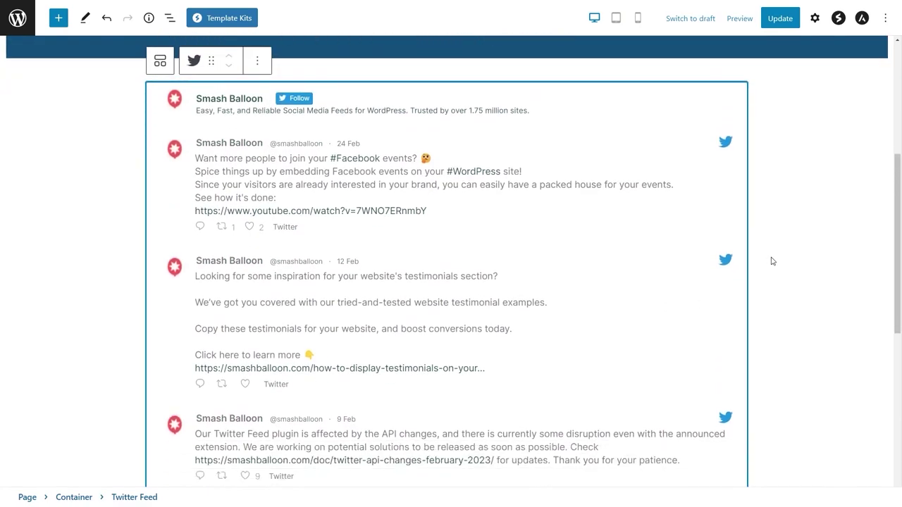
{"action": "scroll", "coordinate": [768, 260], "scroll_direction": "down", "scroll_amount": 1}
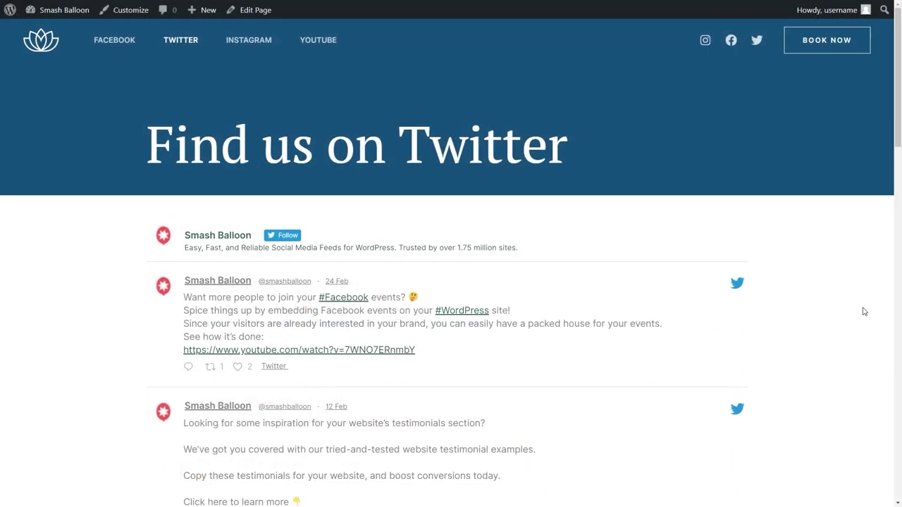
Review the embedded tweets on the site's live Twitter page.
{"action": "scroll", "coordinate": [861, 297], "scroll_direction": "down", "scroll_amount": 2}
{"action": "scroll", "coordinate": [861, 297], "scroll_direction": "down", "scroll_amount": 1}
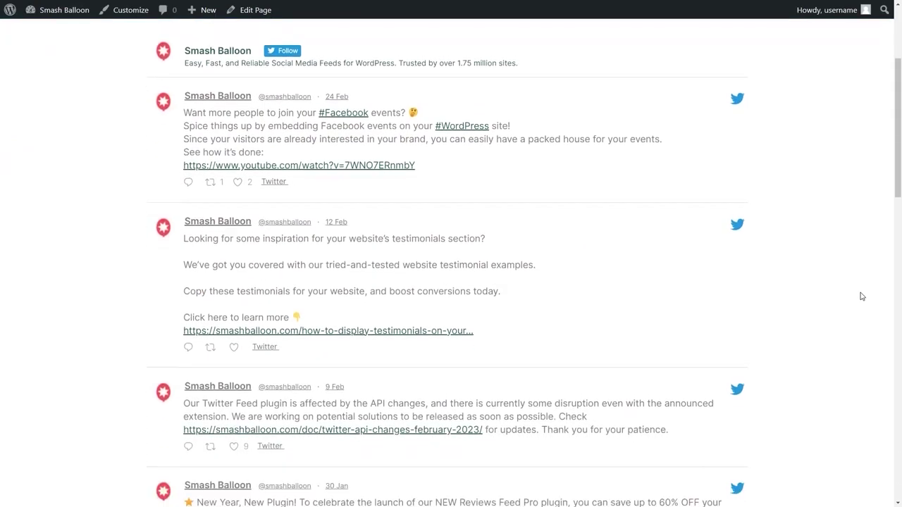
{"action": "scroll", "coordinate": [862, 297], "scroll_direction": "down", "scroll_amount": 2}
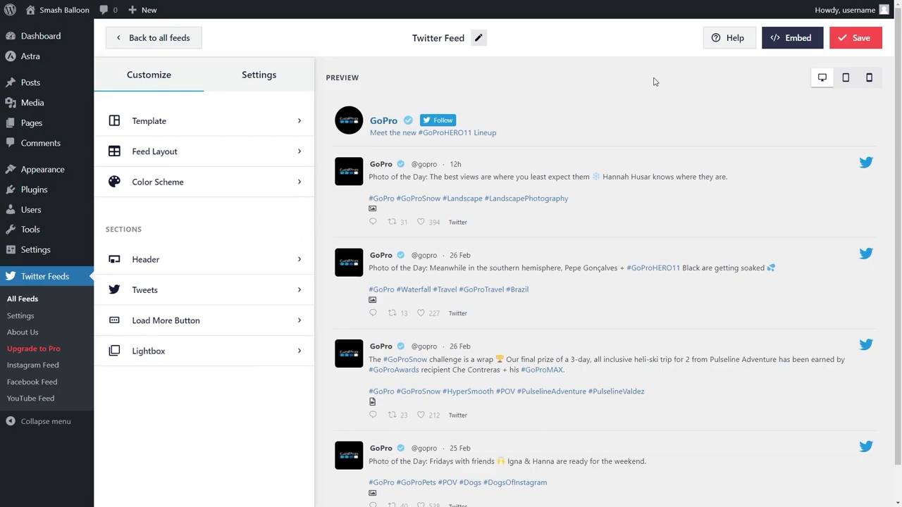
Set the number of tweets to display to 10 in the Twitter Feed's layout settings.
{"action": "left_click", "coordinate": [227, 148]}
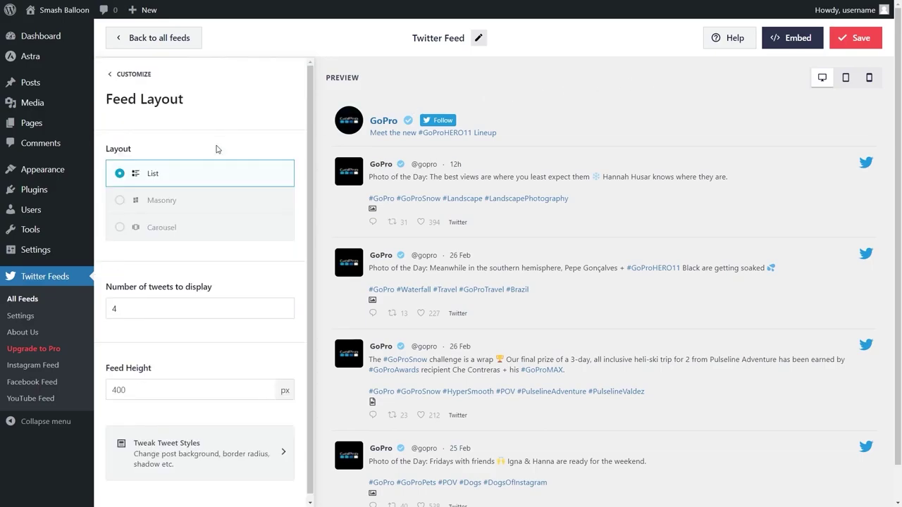
{"action": "left_click", "coordinate": [176, 312]}
{"action": "key", "text": "BackSpace"}
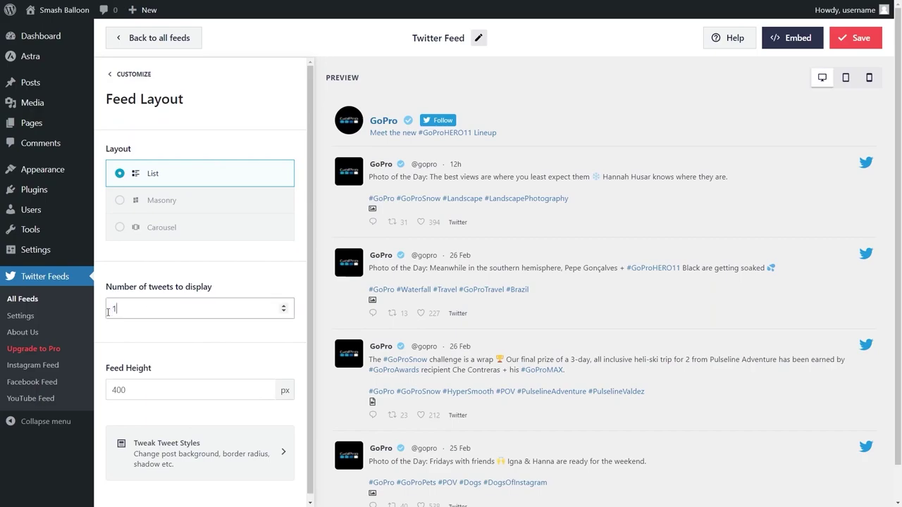
{"action": "type", "text": "10"}
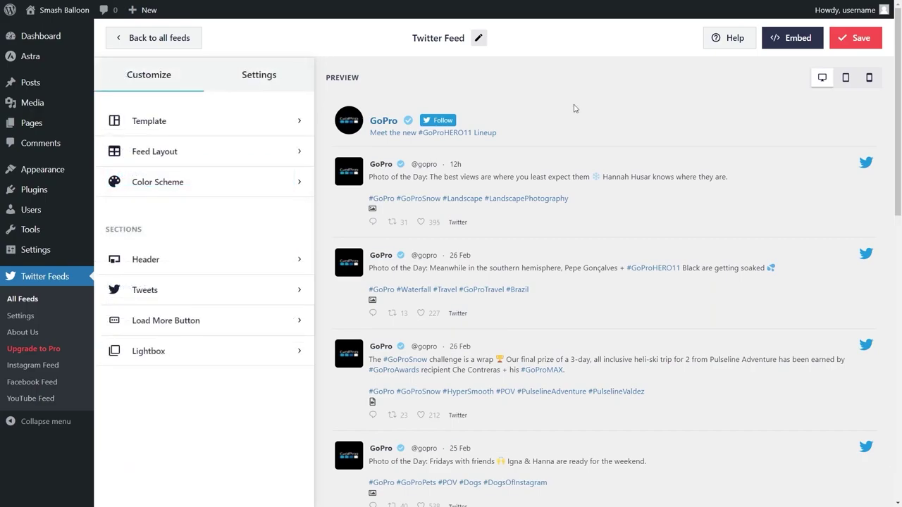
Preview the Light and Dark color schemes for the feed and set the scheme to Custom.
{"action": "left_click", "coordinate": [263, 181]}
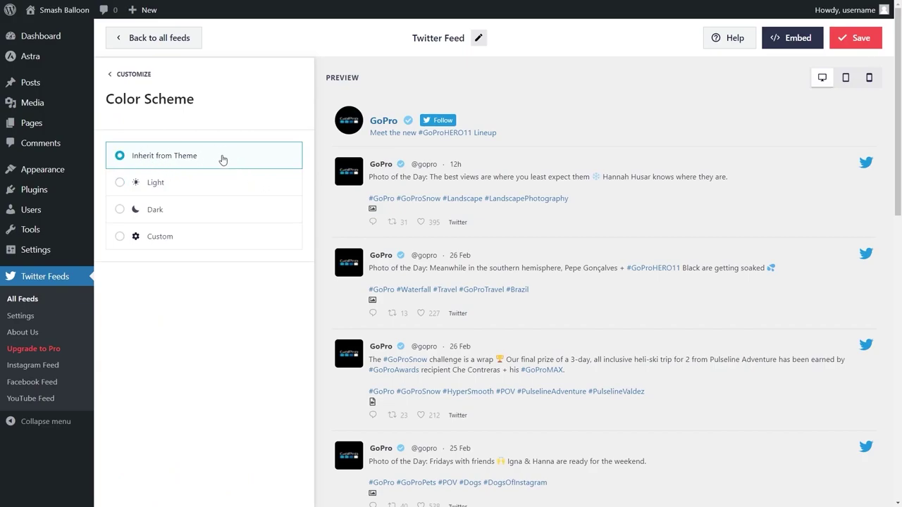
{"action": "left_click", "coordinate": [189, 186]}
{"action": "left_click", "coordinate": [178, 208]}
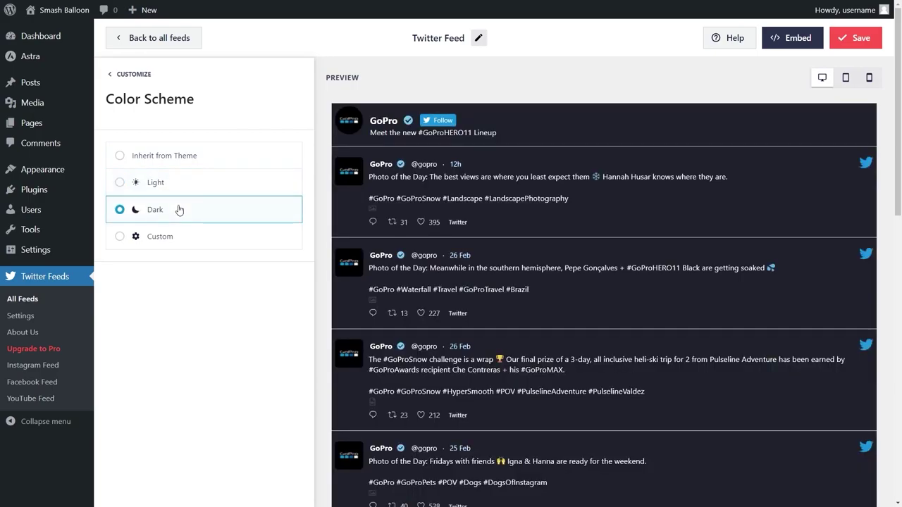
{"action": "left_click", "coordinate": [188, 237]}
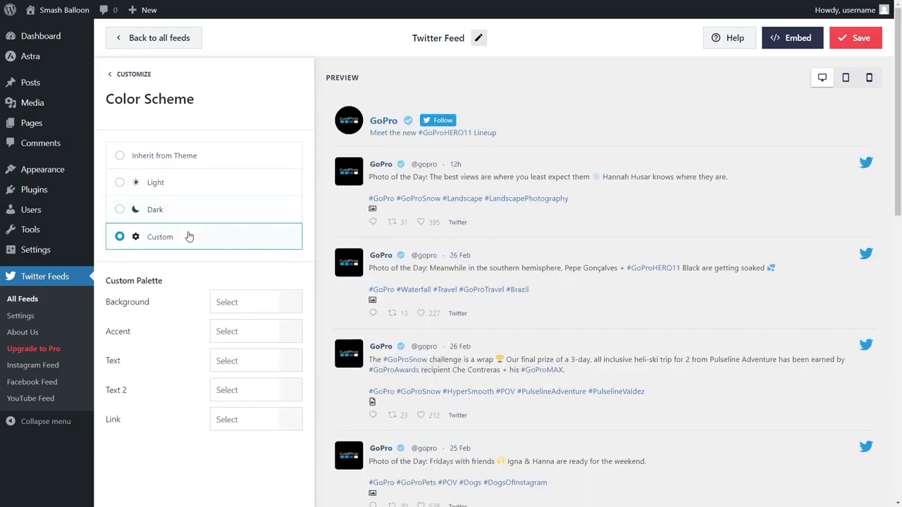
Try preset swatches for the Background color in the feed's custom palette.
{"action": "left_click", "coordinate": [289, 303]}
{"action": "left_click", "coordinate": [206, 465]}
{"action": "left_click", "coordinate": [222, 466]}
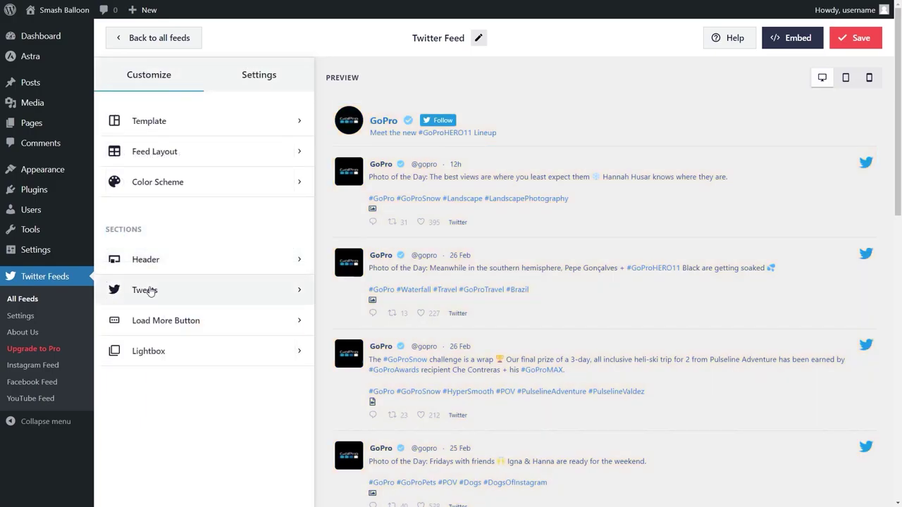
Set the tweets' post type to Boxed in the tweet style settings and choose the preset yellow as their background.
{"action": "left_click", "coordinate": [150, 291]}
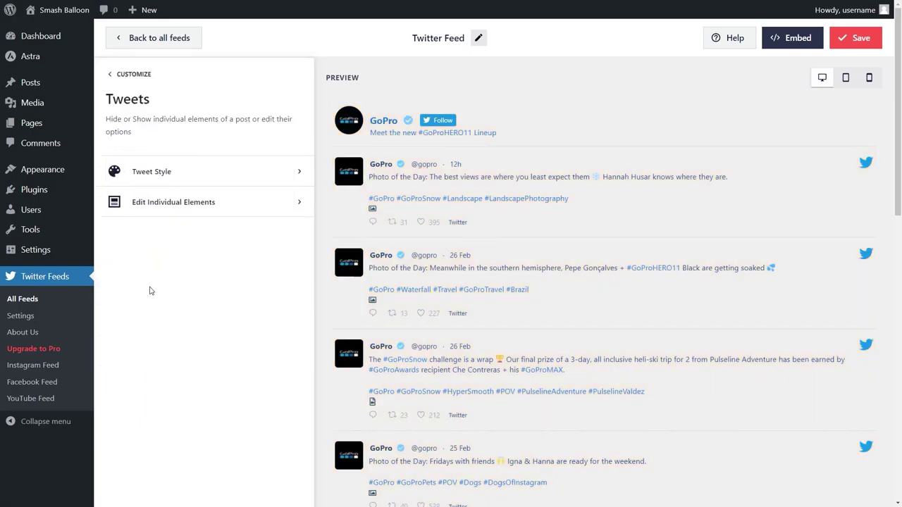
{"action": "left_click", "coordinate": [149, 177]}
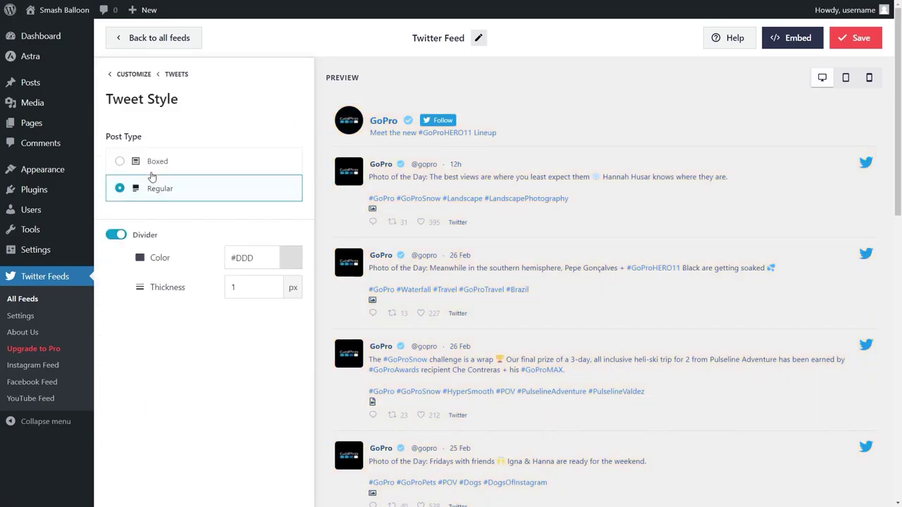
{"action": "left_click", "coordinate": [239, 169]}
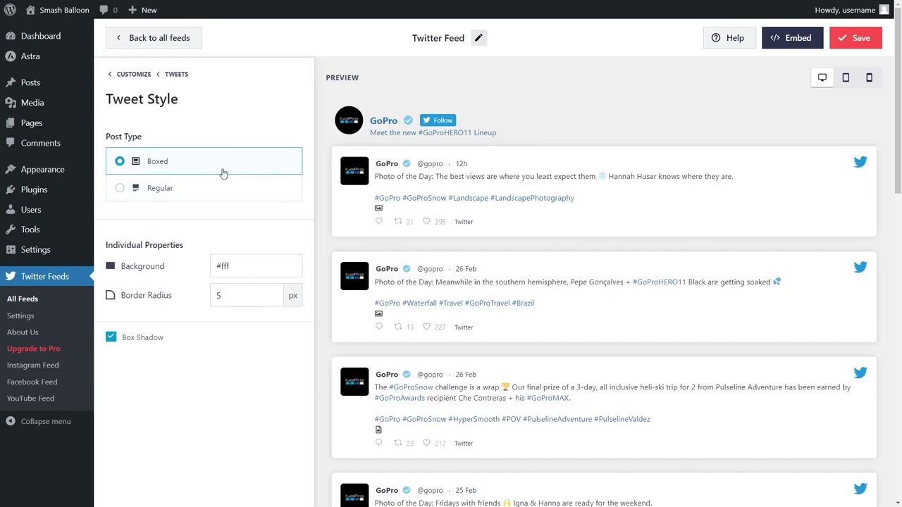
{"action": "left_click", "coordinate": [236, 265]}
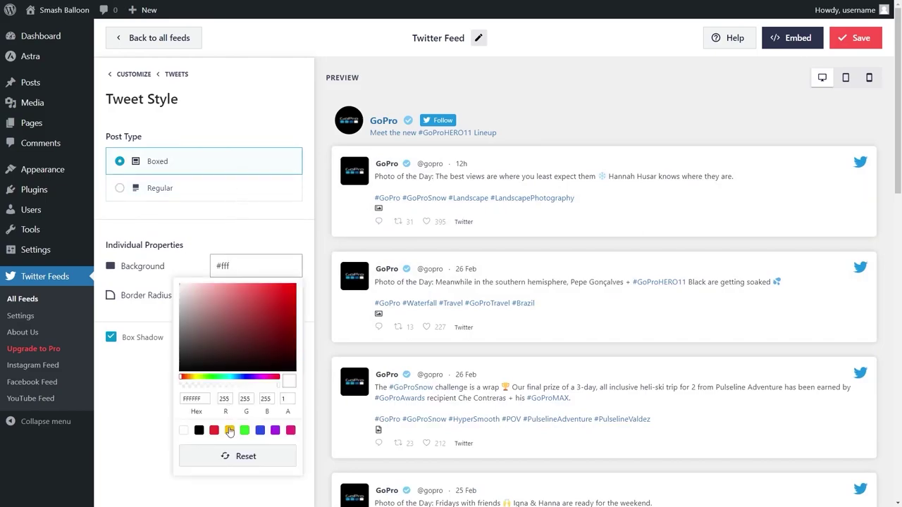
{"action": "left_click", "coordinate": [230, 431]}
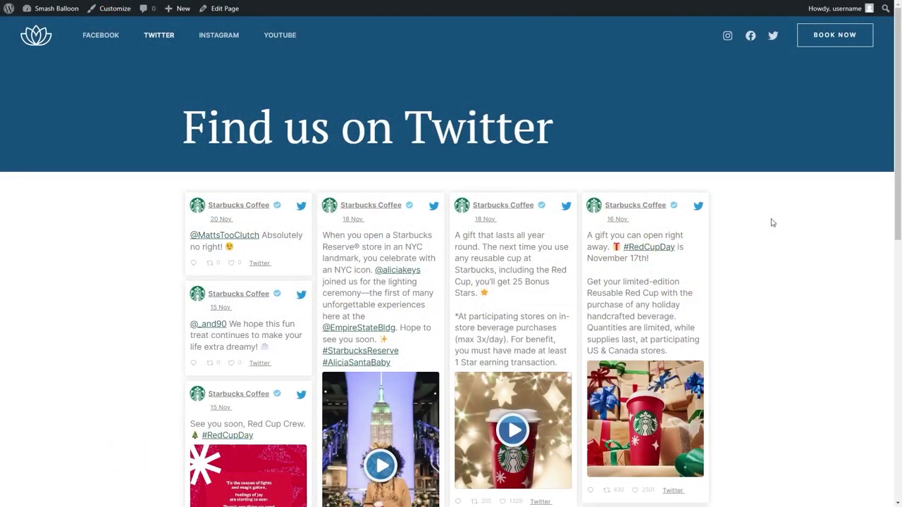
Review the multi-column tweet feed on the live Find us on Twitter page.
{"action": "scroll", "coordinate": [773, 225], "scroll_direction": "down", "scroll_amount": 2}
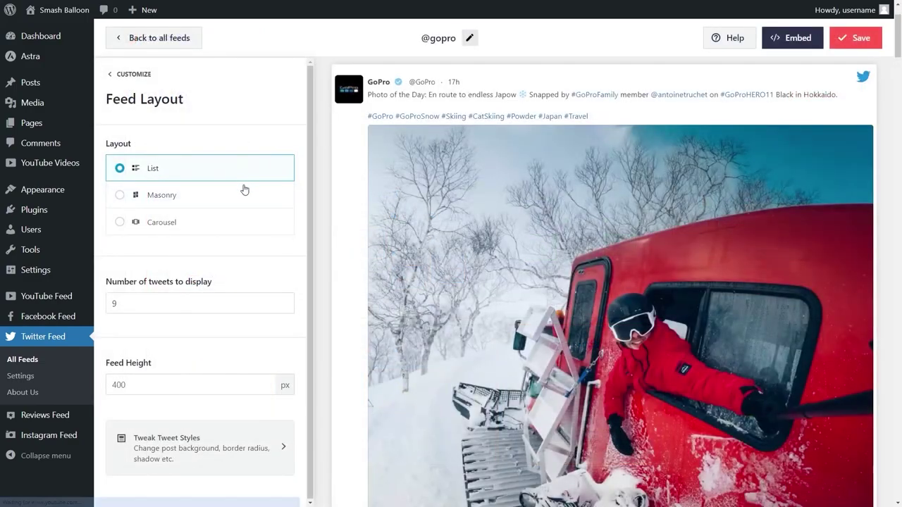
{"action": "left_click", "coordinate": [242, 196]}
{"action": "left_click", "coordinate": [237, 222]}
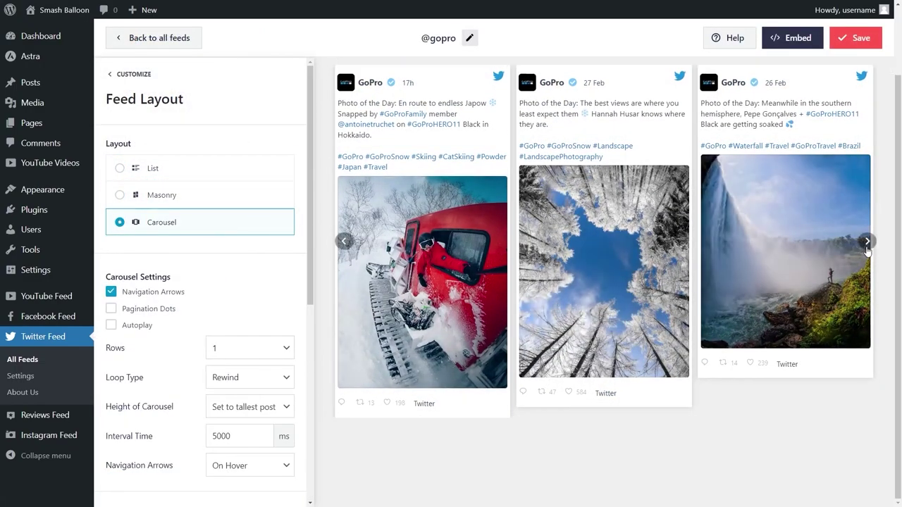
{"action": "left_click", "coordinate": [867, 242]}
{"action": "left_click", "coordinate": [866, 242]}
{"action": "left_click", "coordinate": [867, 242]}
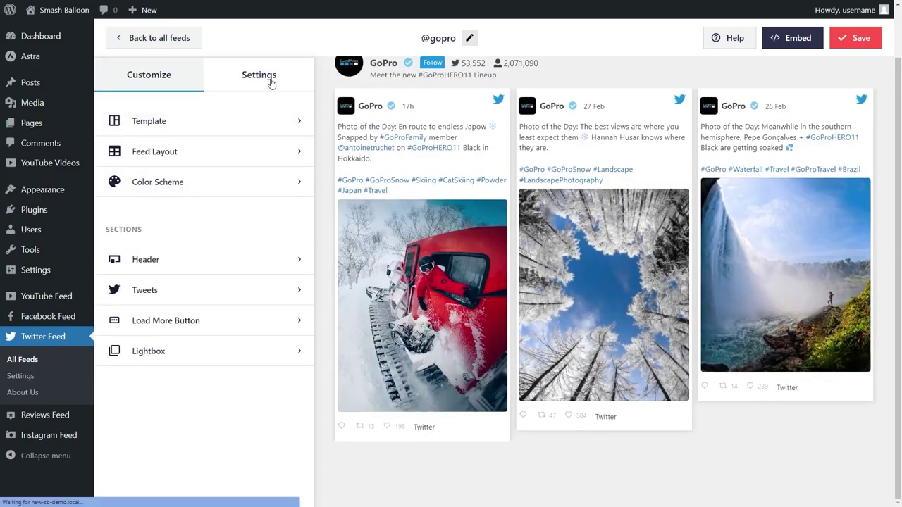
{"action": "left_click", "coordinate": [268, 76]}
{"action": "left_click", "coordinate": [189, 154]}
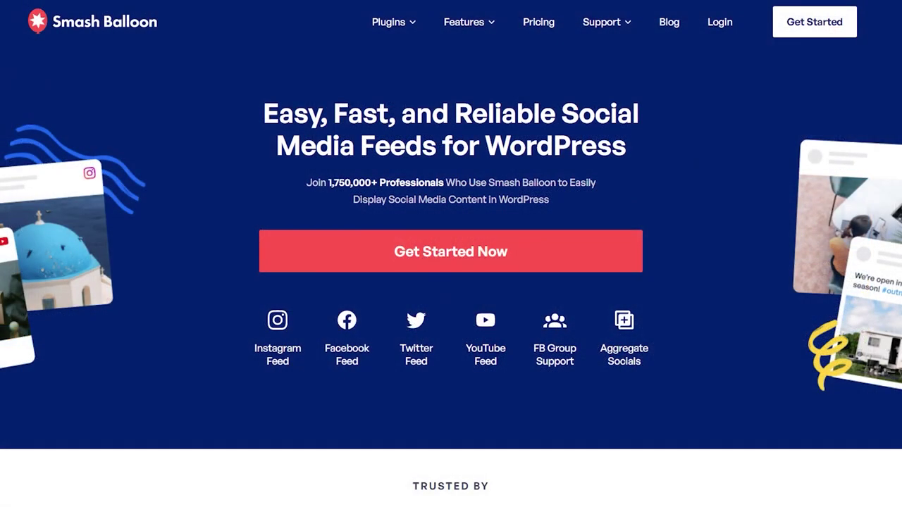
Browse the Smash Balloon homepage down to its list of Pro feed plugins.
{"action": "scroll", "coordinate": [451, 254], "scroll_direction": "down", "scroll_amount": 3}
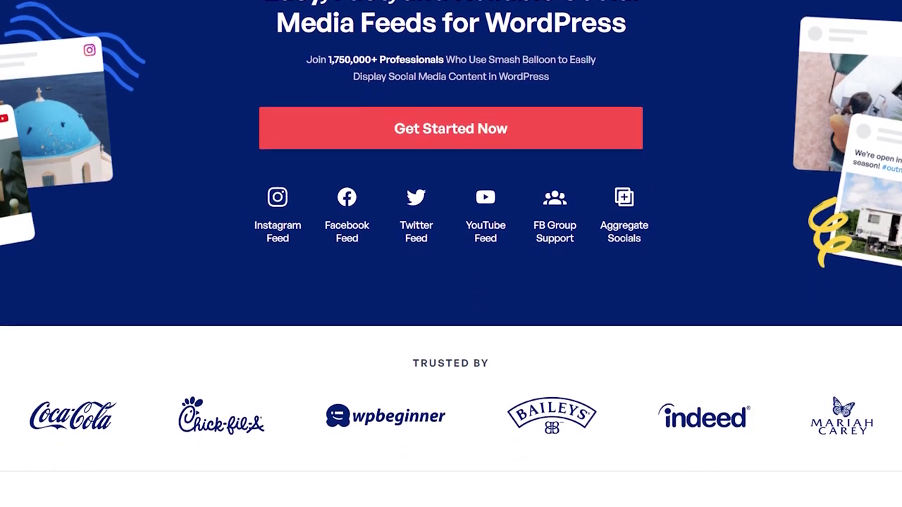
{"action": "scroll", "coordinate": [451, 254], "scroll_direction": "down", "scroll_amount": 3}
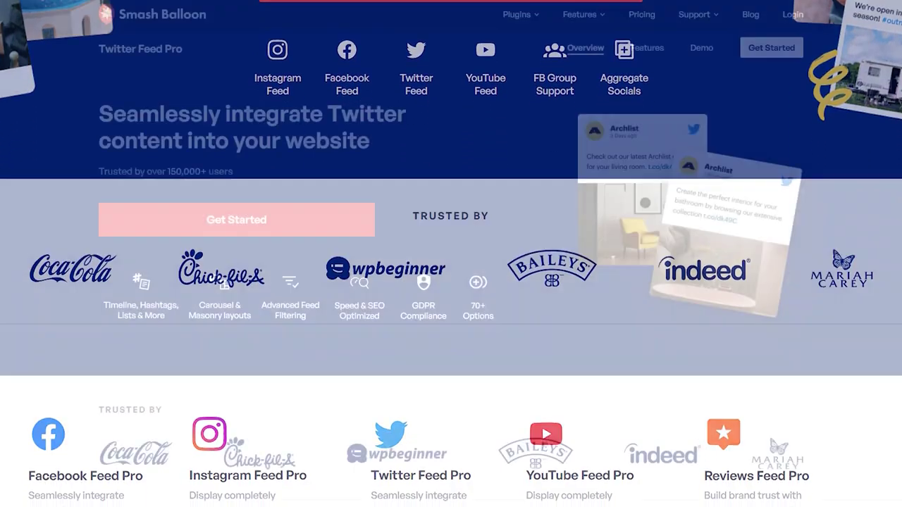